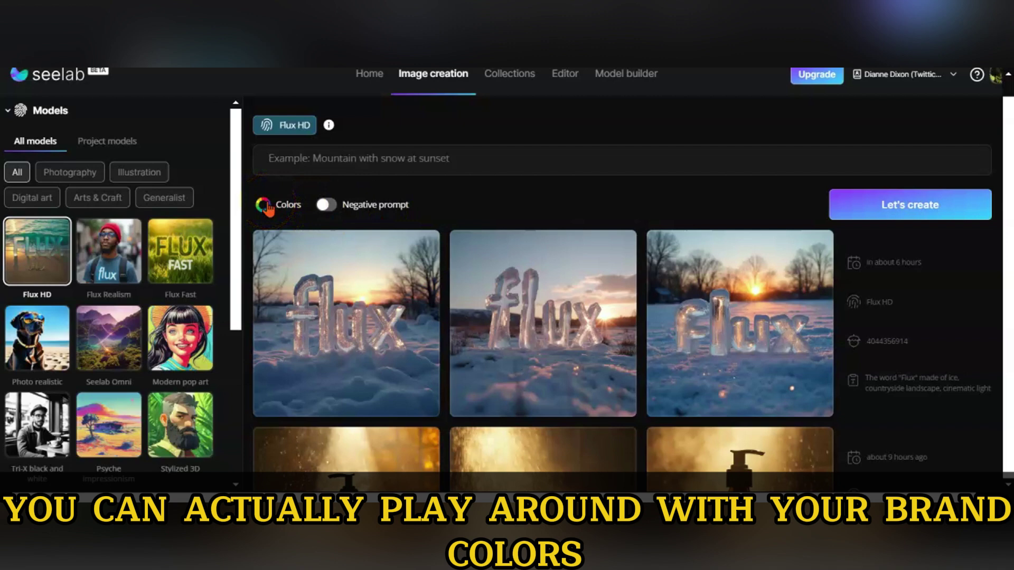
Show the 'Select up to 3 colors' brand palette above the Flux HD sample images.
click(267, 207)
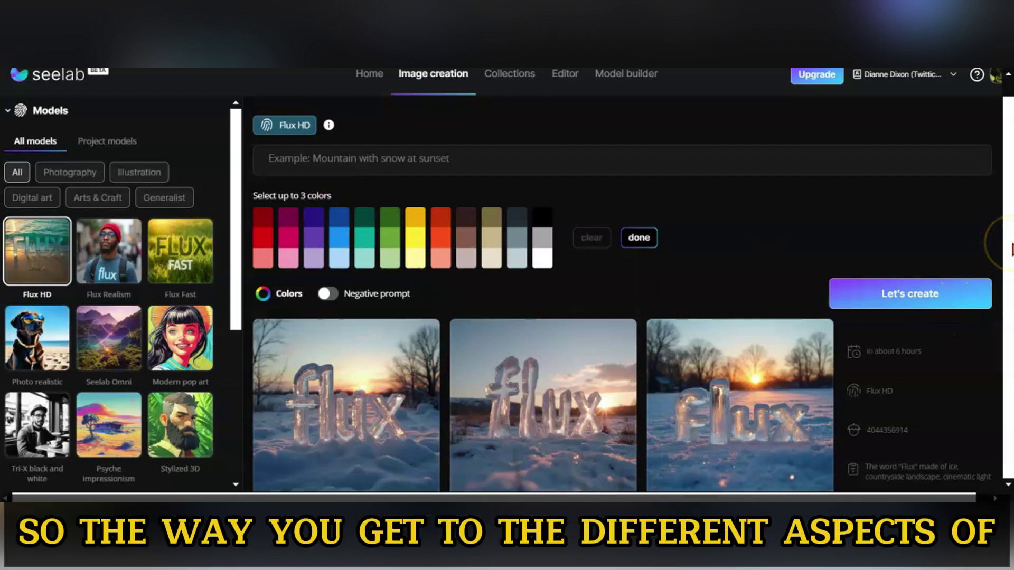
scroll(1009, 248, up, 1)
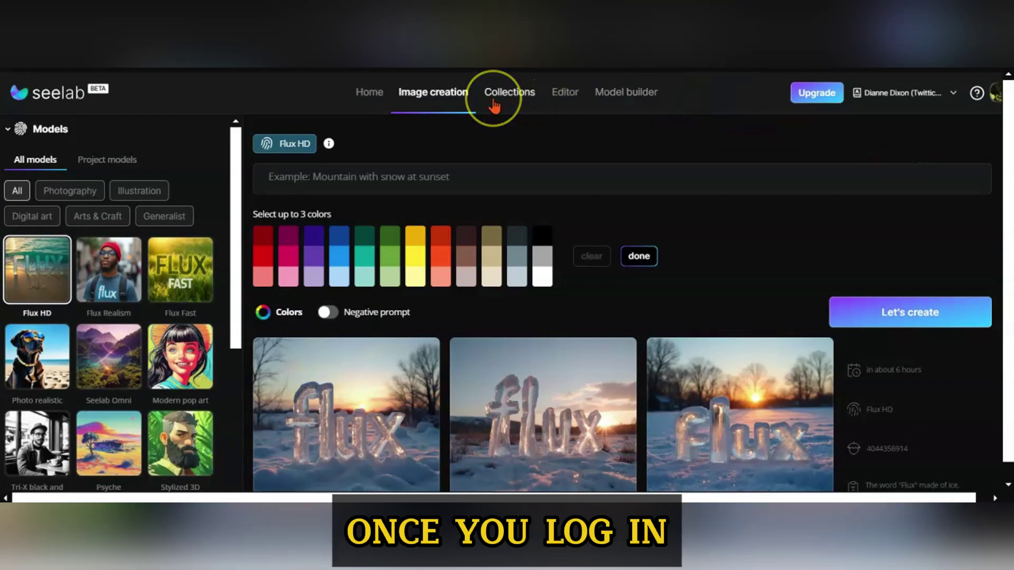
Switch to the Editor with the camel coat street portrait on the canvas.
click(562, 93)
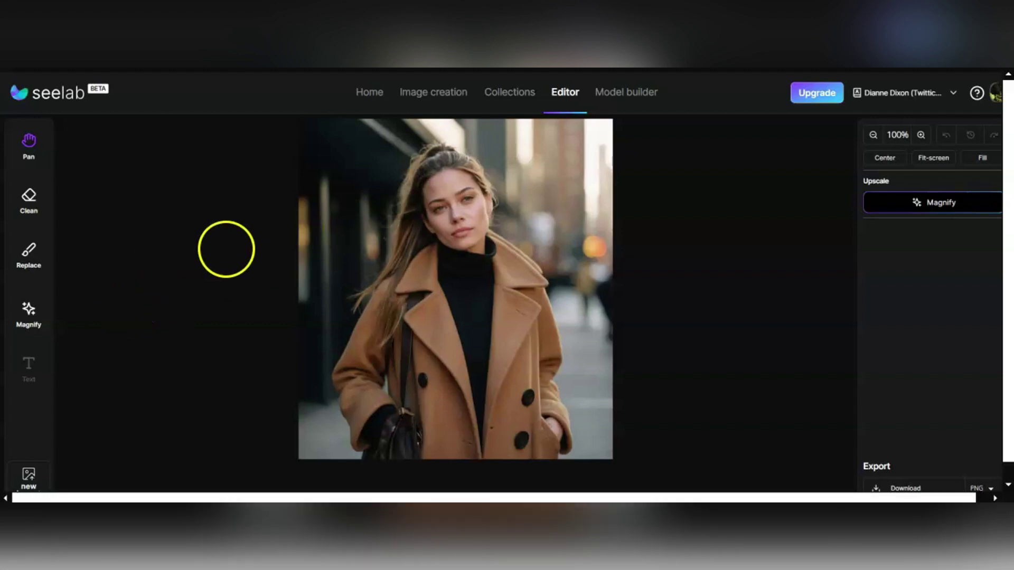
Set the Magnify upscale factor to x2 with the Standard preset, after briefly trying x4.
click(29, 315)
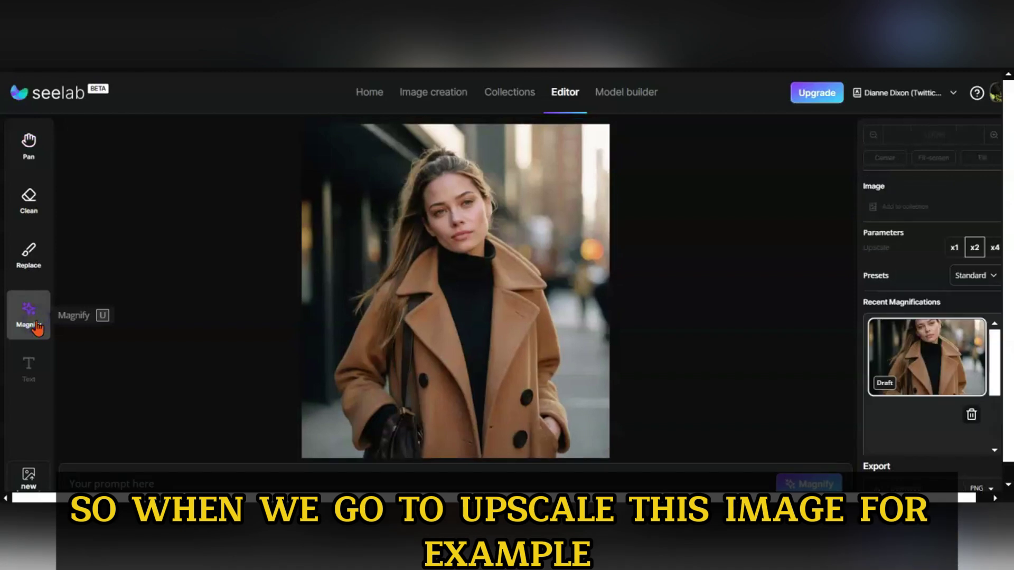
click(639, 346)
click(974, 248)
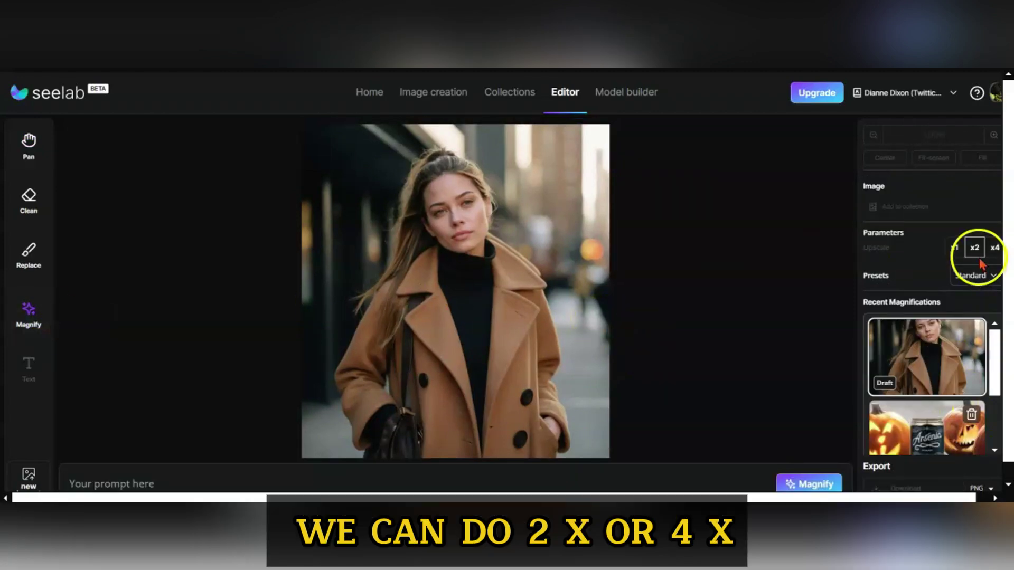
click(993, 250)
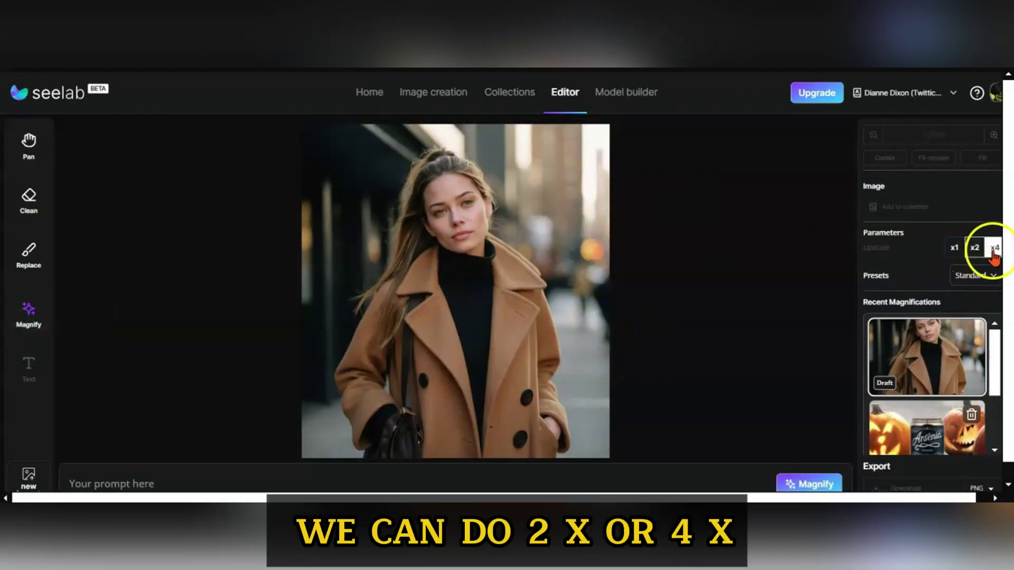
click(974, 248)
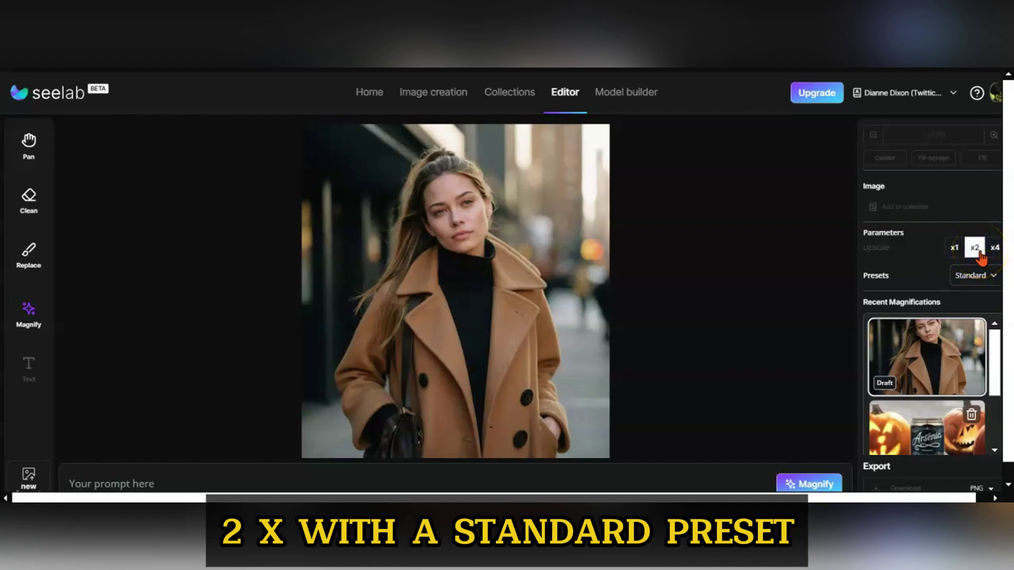
click(992, 278)
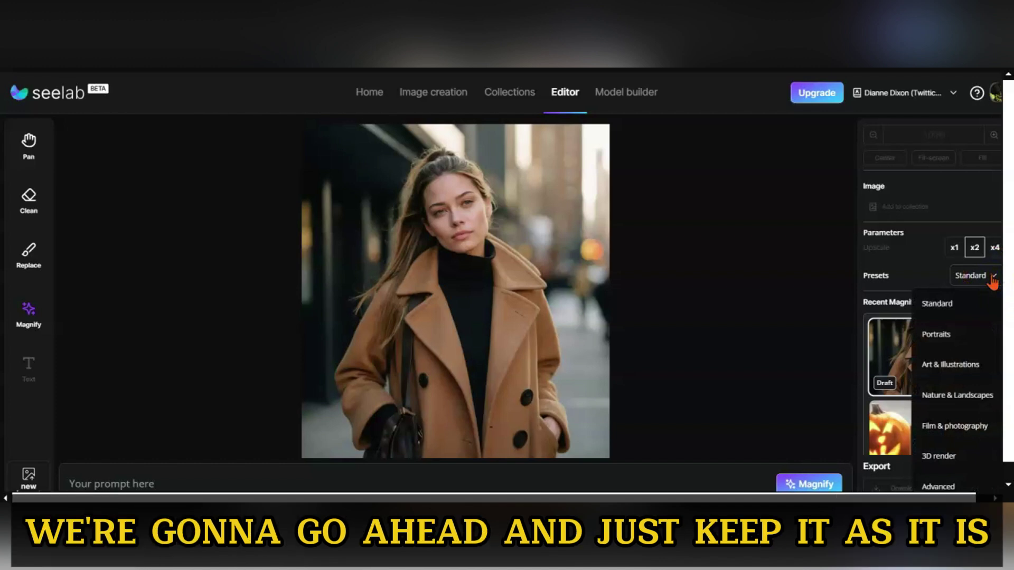
click(993, 280)
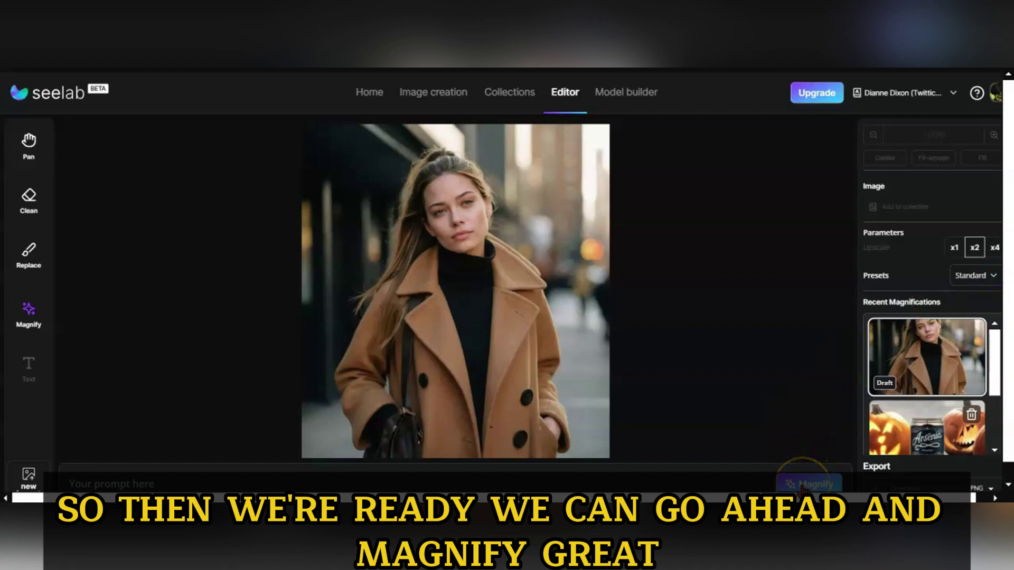
Upscale the portrait 2x and compare before and after by zooming and moving the divider.
click(803, 486)
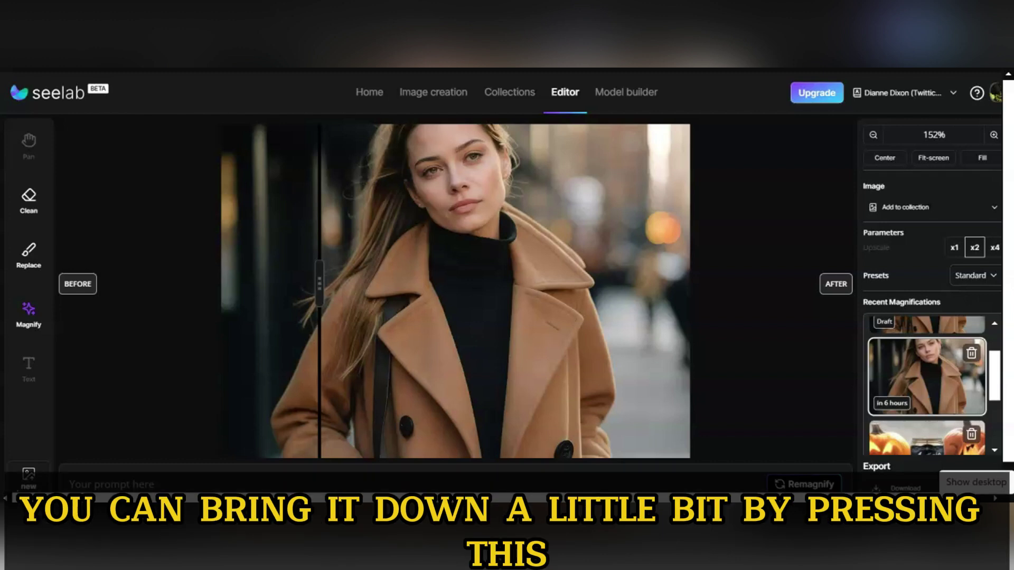
click(873, 135)
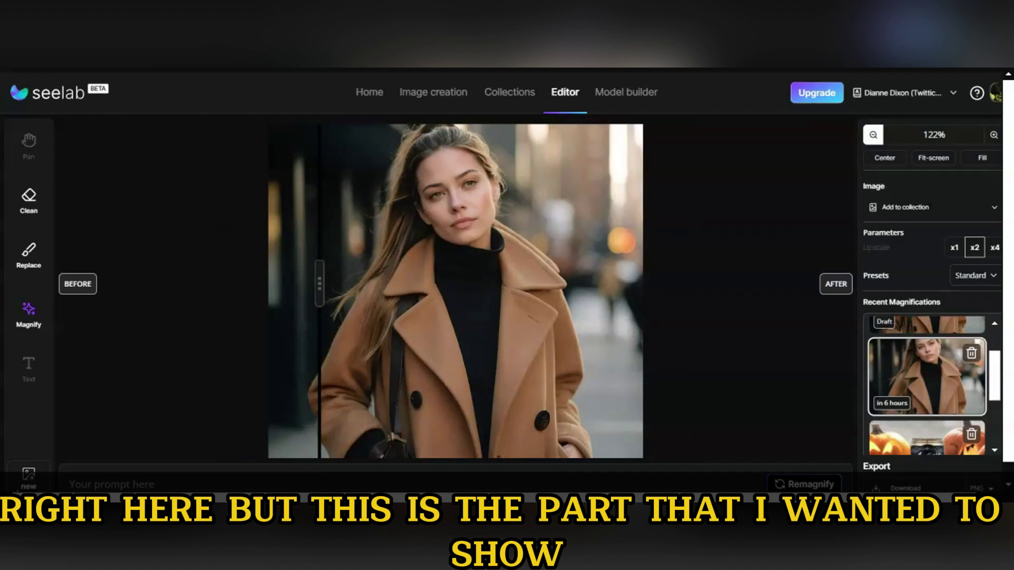
mouse_move(574, 365)
mouse_down()
mouse_move(480, 339)
mouse_move(428, 340)
mouse_move(491, 330)
mouse_move(479, 327)
mouse_move(333, 337)
mouse_up()
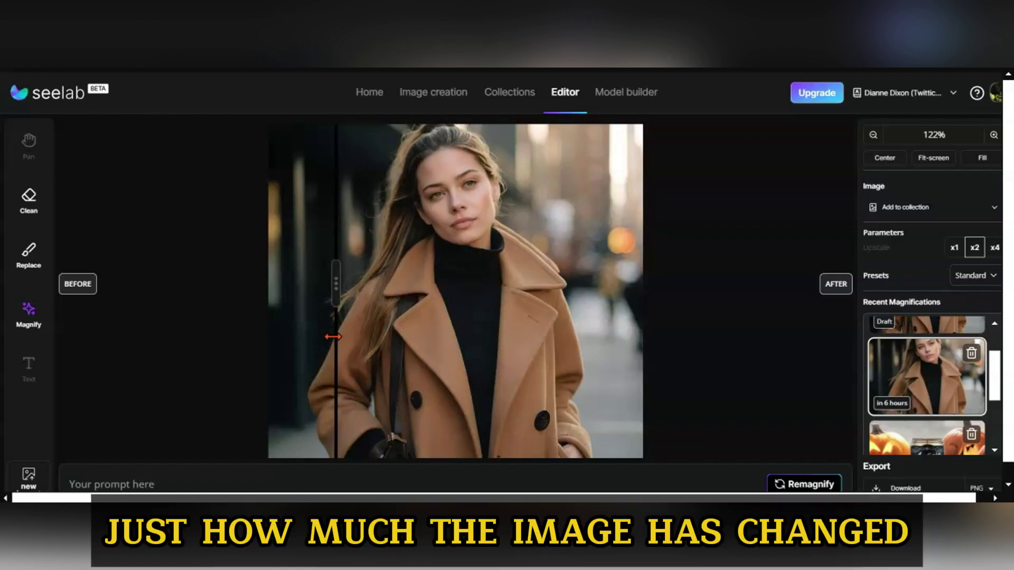
click(993, 135)
click(994, 135)
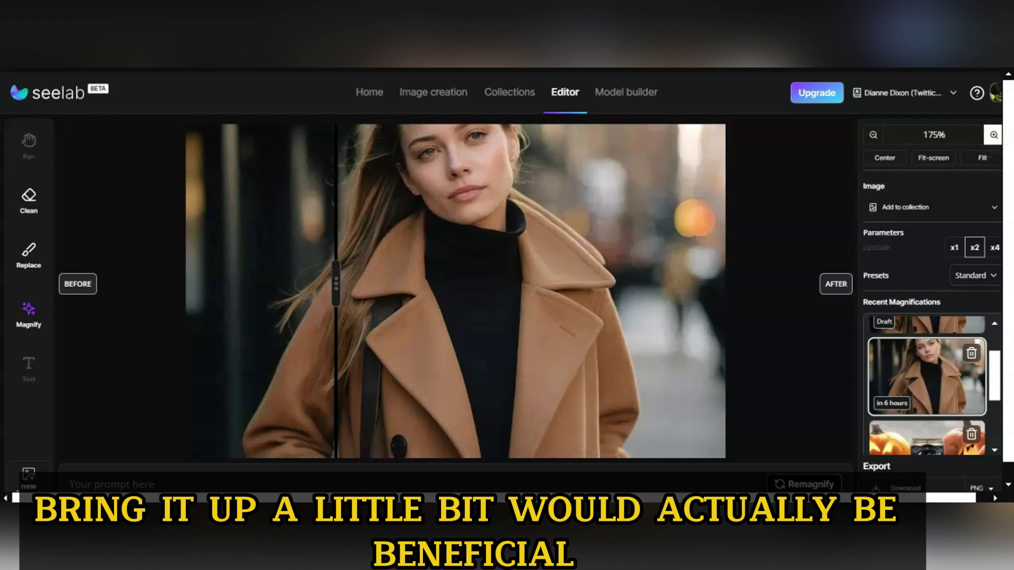
click(994, 134)
drag(311, 327, 441, 322)
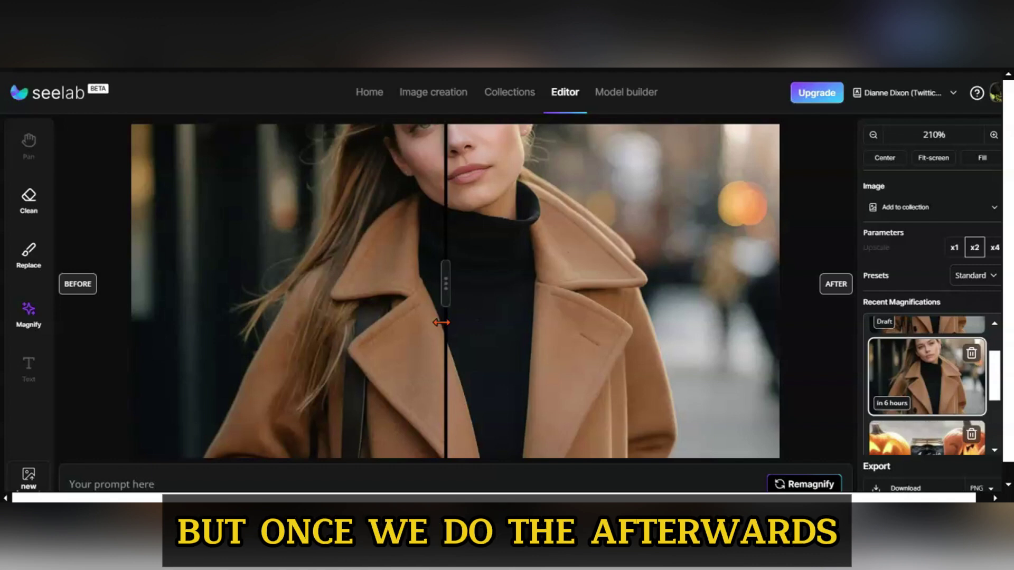
drag(441, 323, 246, 335)
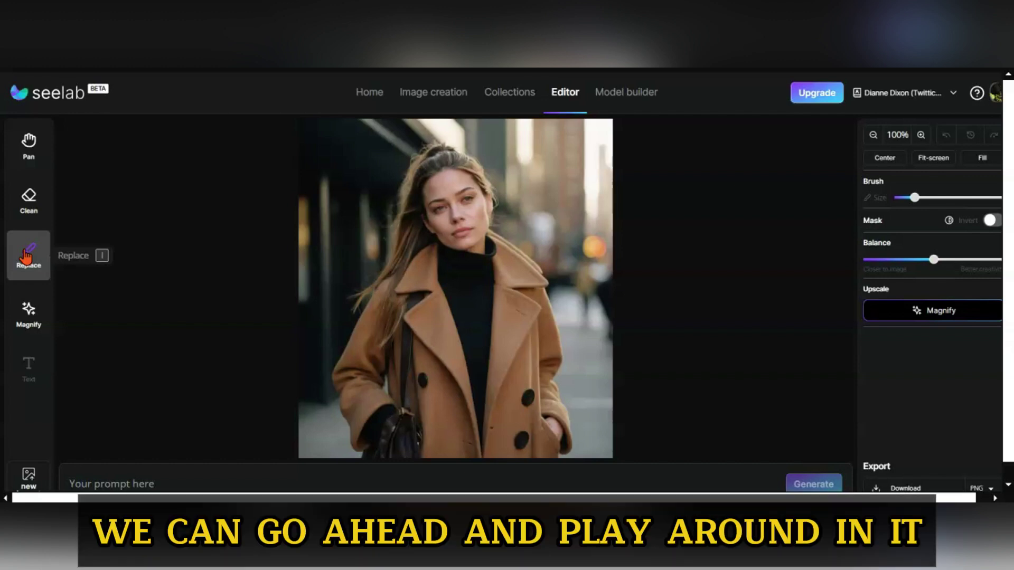
Paint a red Replace mask over the woman's hair, face and coat with an enlarged brush.
click(27, 258)
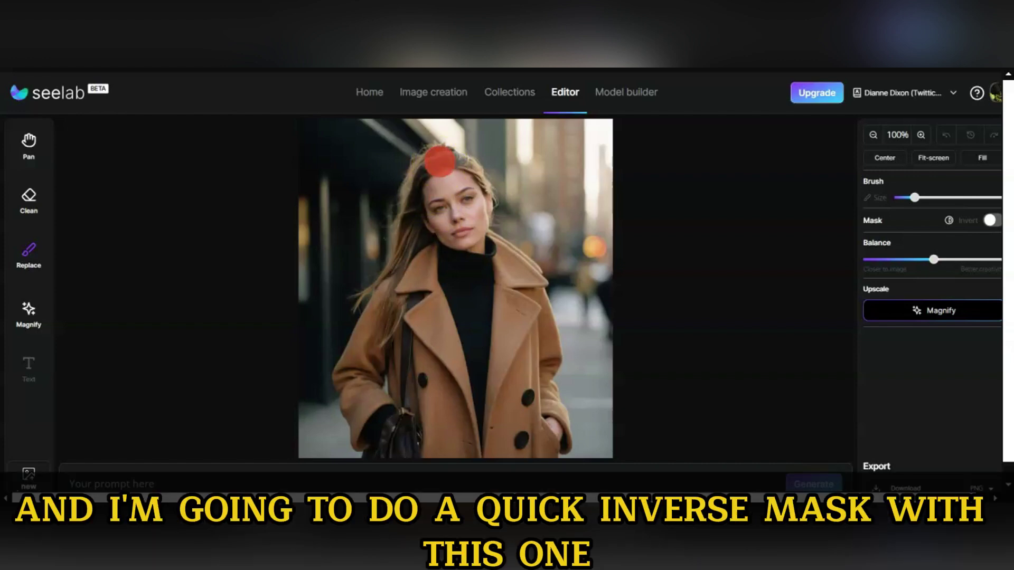
mouse_move(440, 161)
mouse_down()
mouse_move(402, 288)
mouse_move(385, 316)
mouse_move(369, 311)
mouse_move(372, 444)
mouse_move(380, 445)
mouse_move(387, 395)
mouse_move(446, 451)
mouse_move(551, 448)
mouse_up()
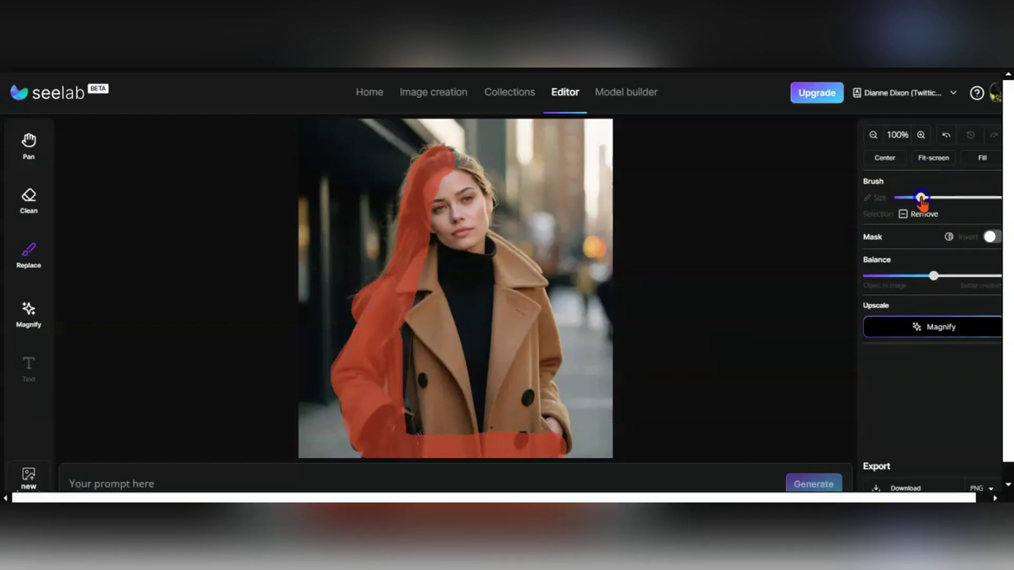
drag(914, 197, 935, 197)
mouse_move(549, 327)
mouse_down()
mouse_move(513, 436)
mouse_move(454, 208)
mouse_move(525, 397)
mouse_move(430, 201)
mouse_move(496, 256)
mouse_move(475, 238)
mouse_up()
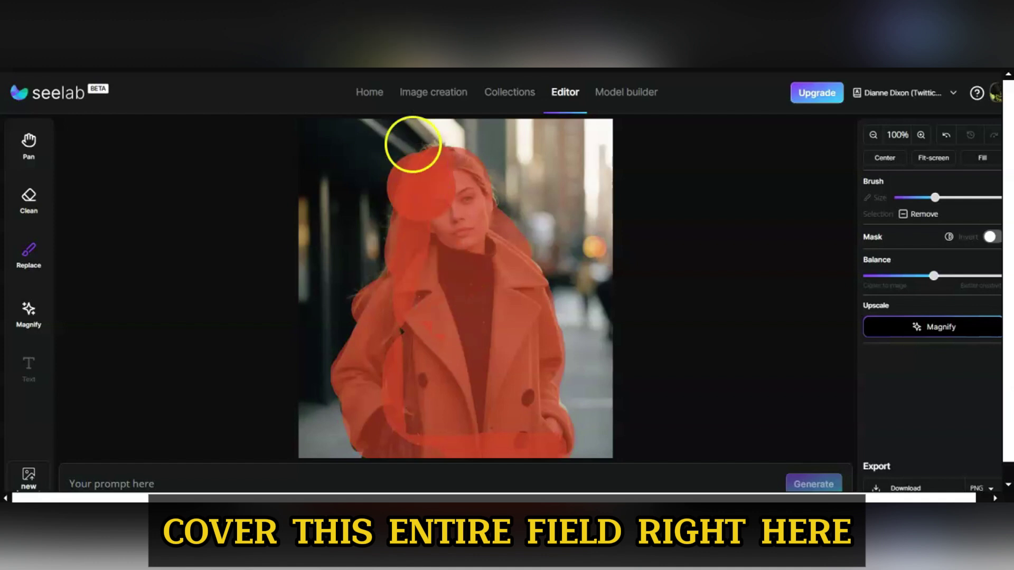
drag(539, 296, 537, 288)
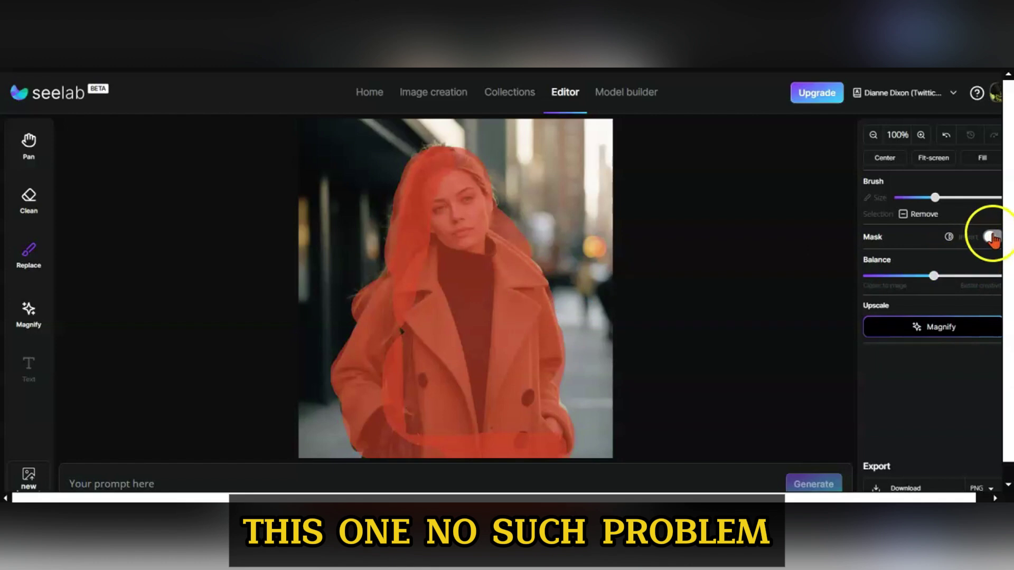
Invert the mask and generate backgrounds of Queen Hatshepsut's pyramid on a sunny day with people and camels.
click(991, 239)
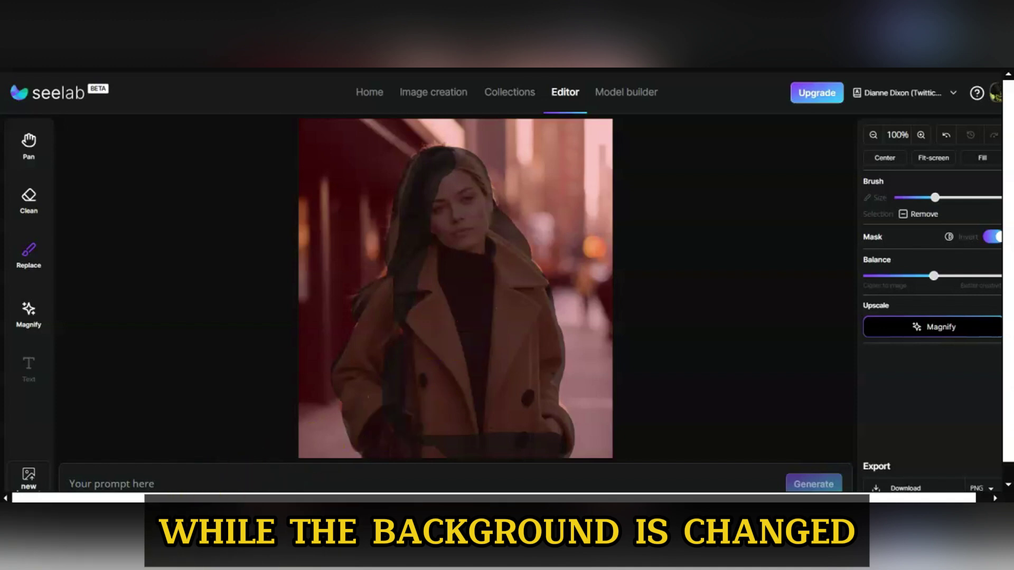
click(164, 476)
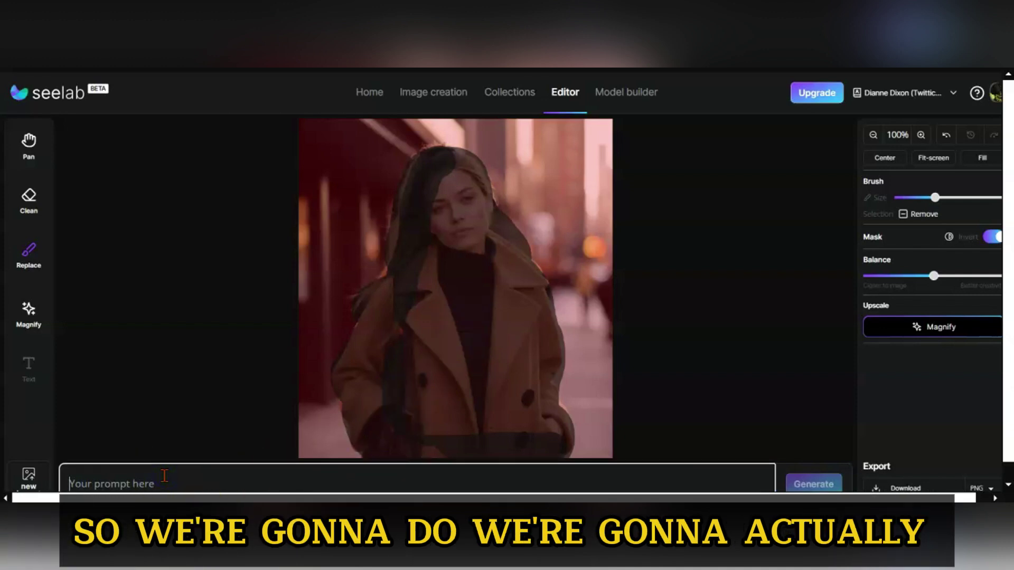
text(bac)
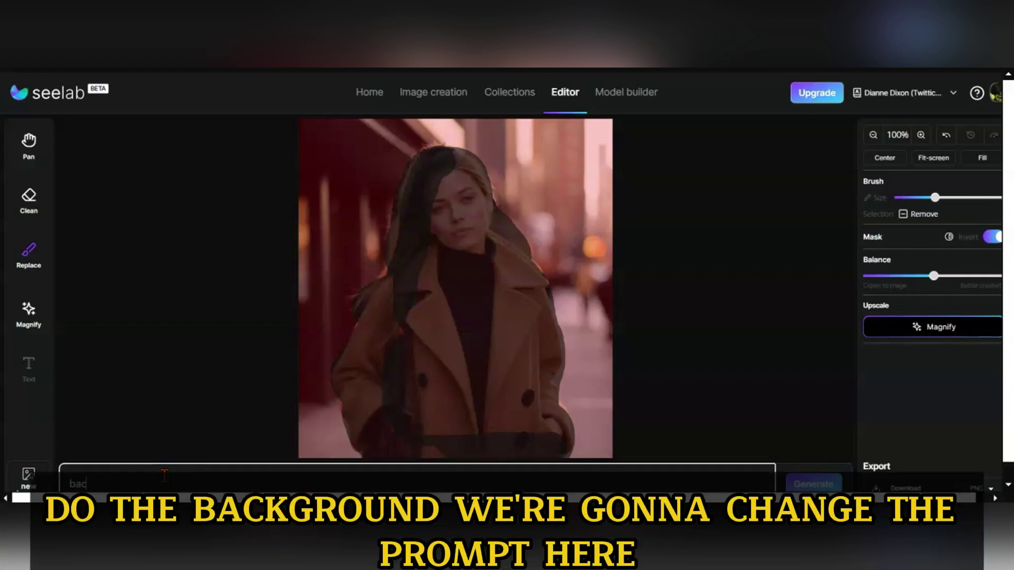
text(kground is the)
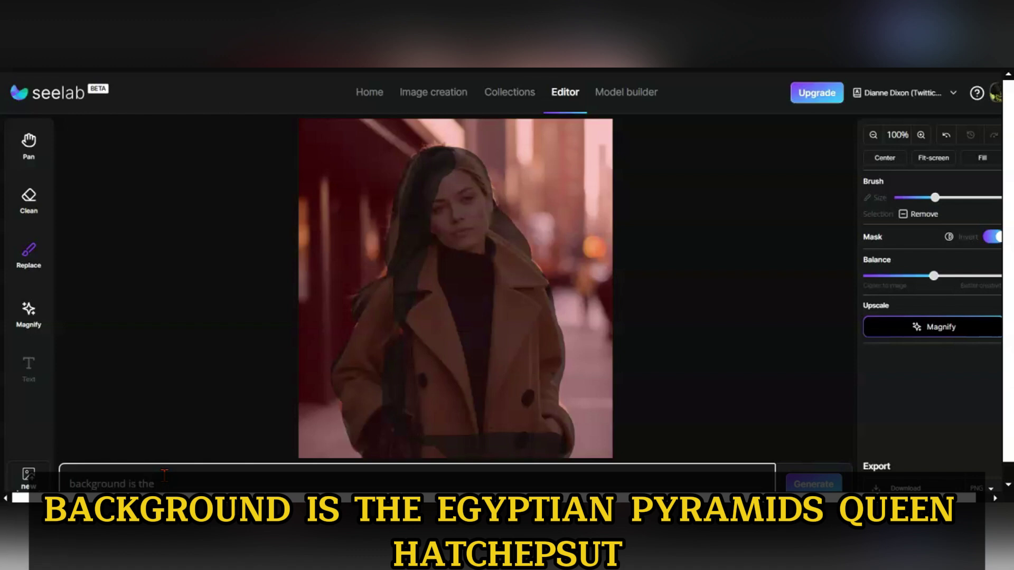
text( egyptian pyramid of Qu)
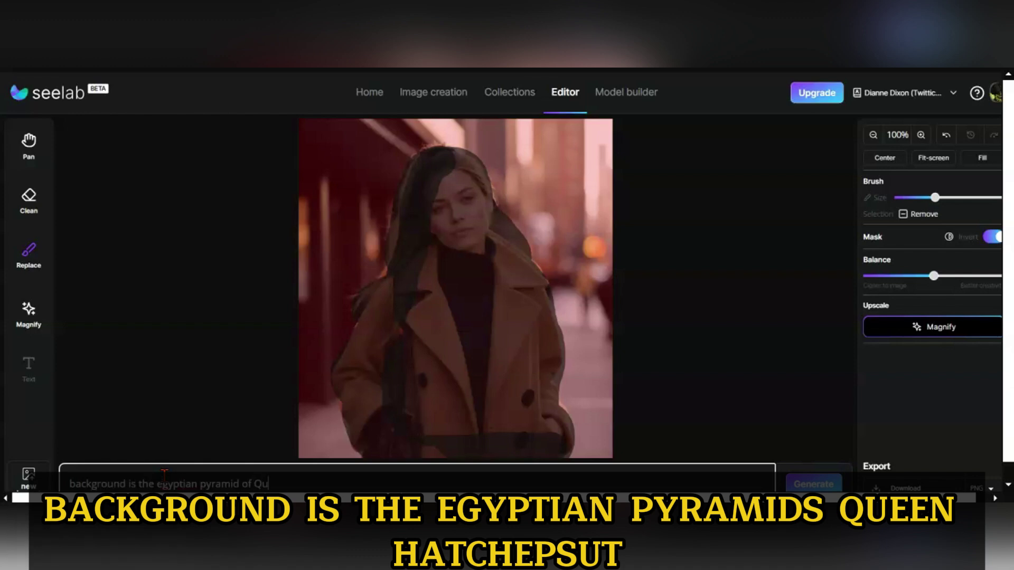
text(een Hat)
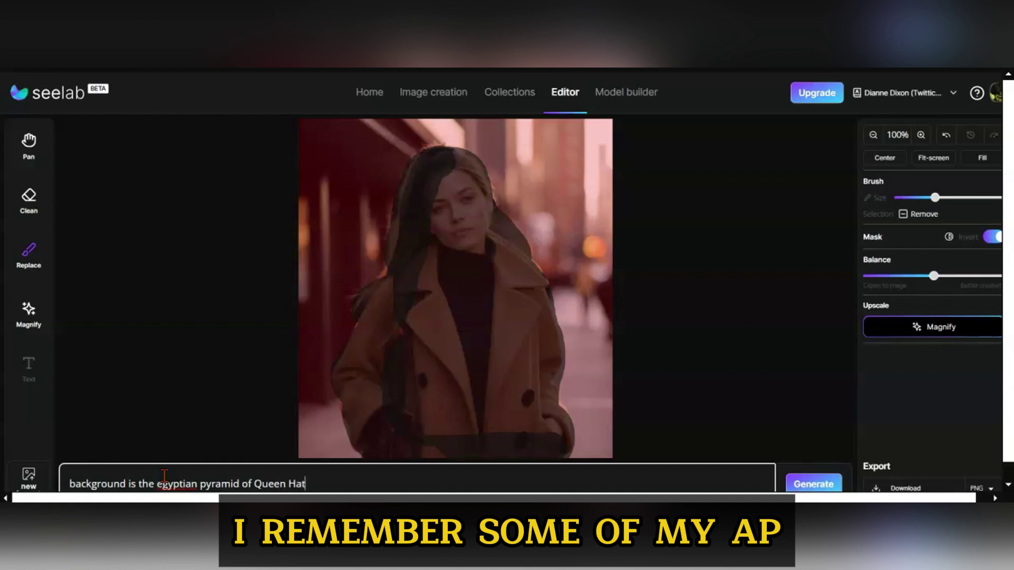
text(shepsut)
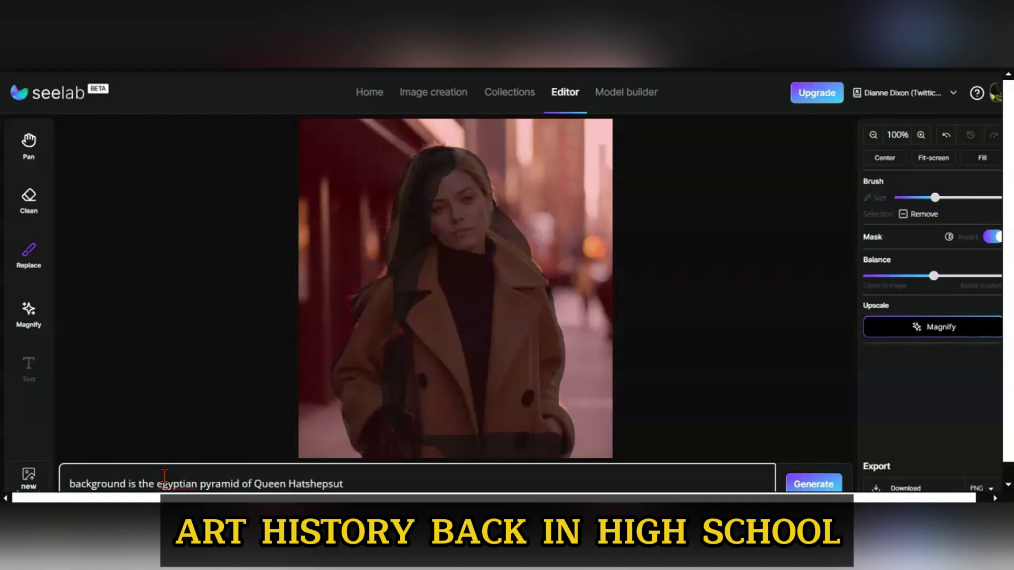
text( on a clear)
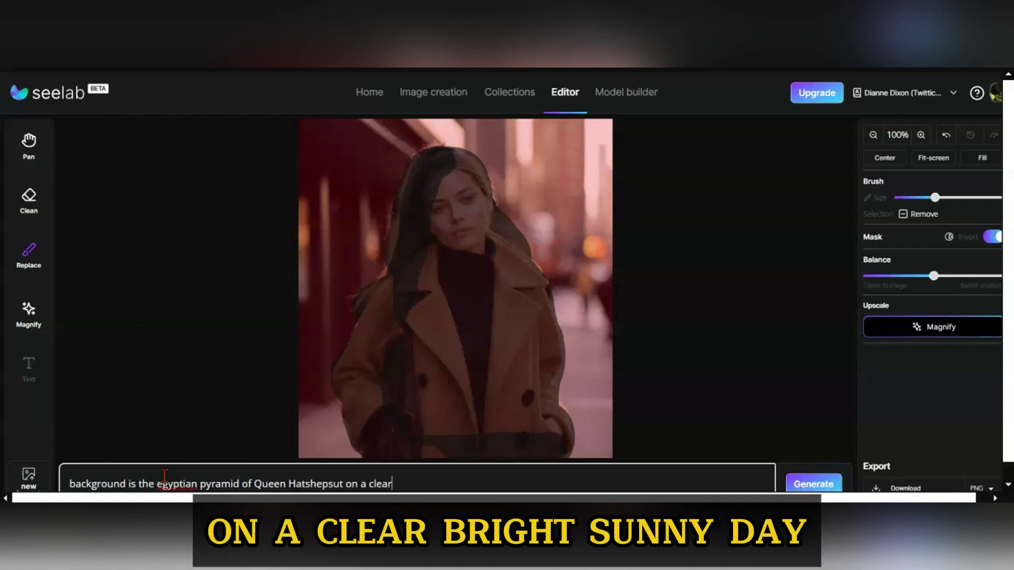
text(, bright, sunny d)
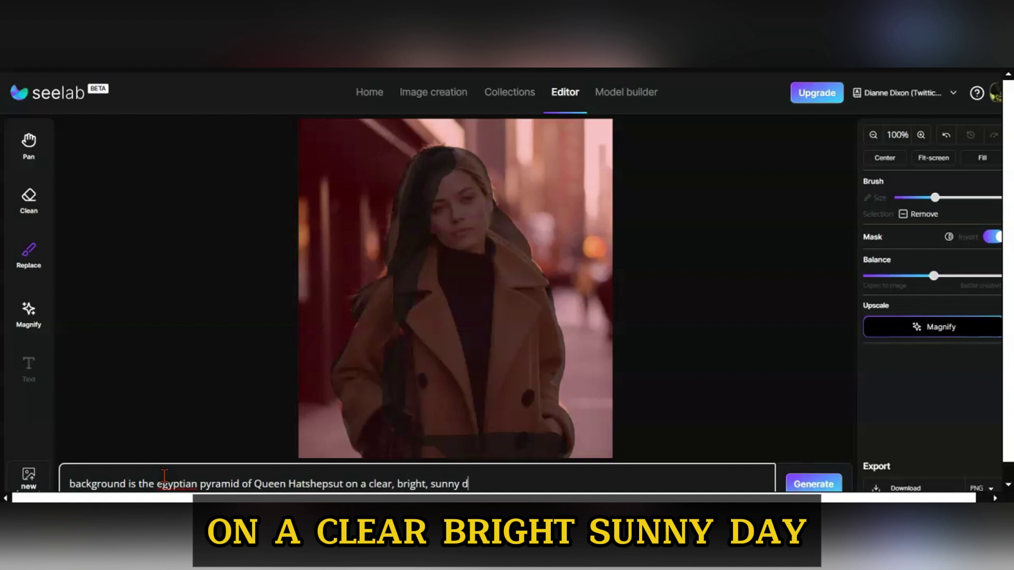
text(ay. People are in)
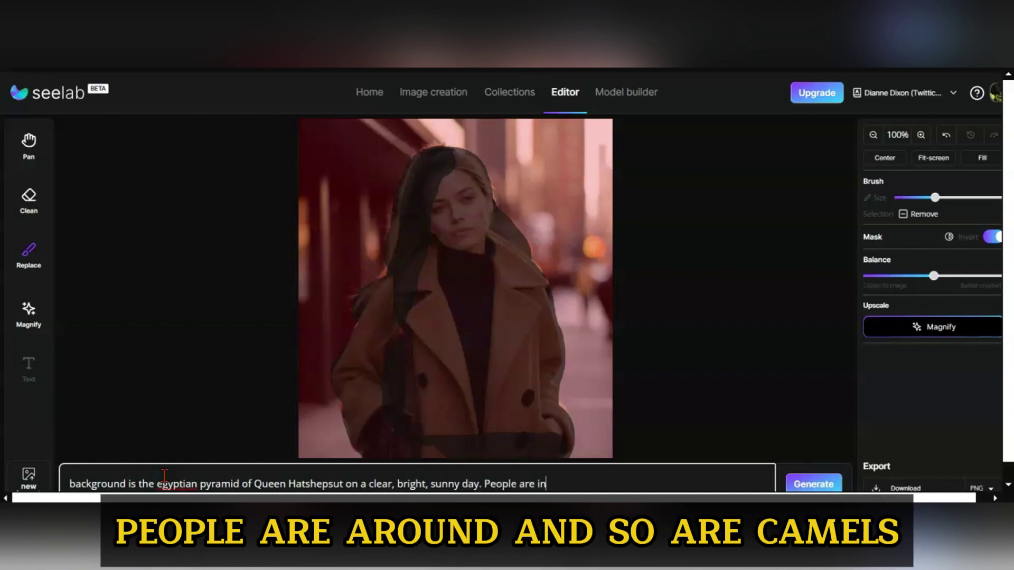
key(BackSpace)
key(BackSpace)
text(around and so are a few camels)
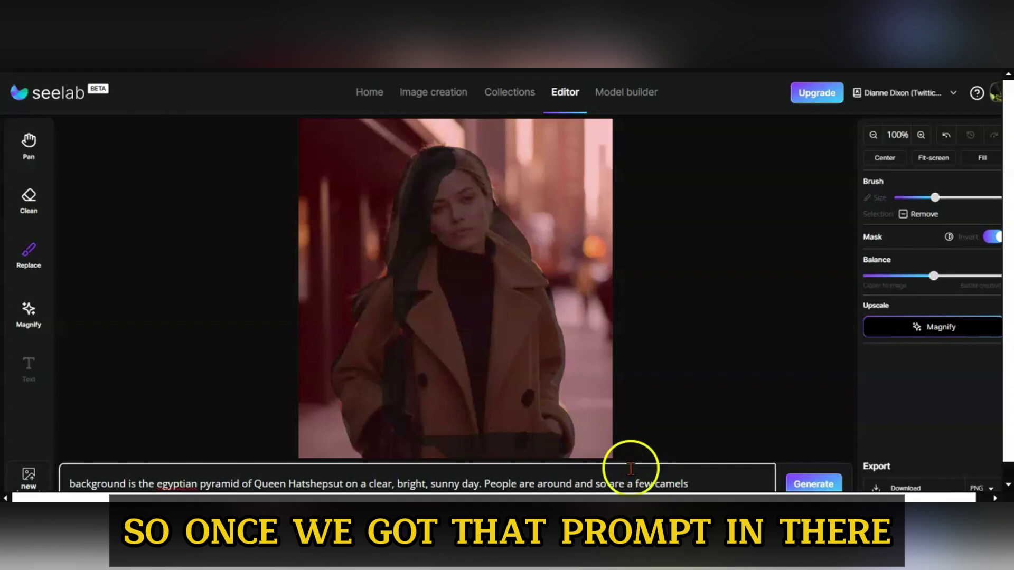
click(824, 486)
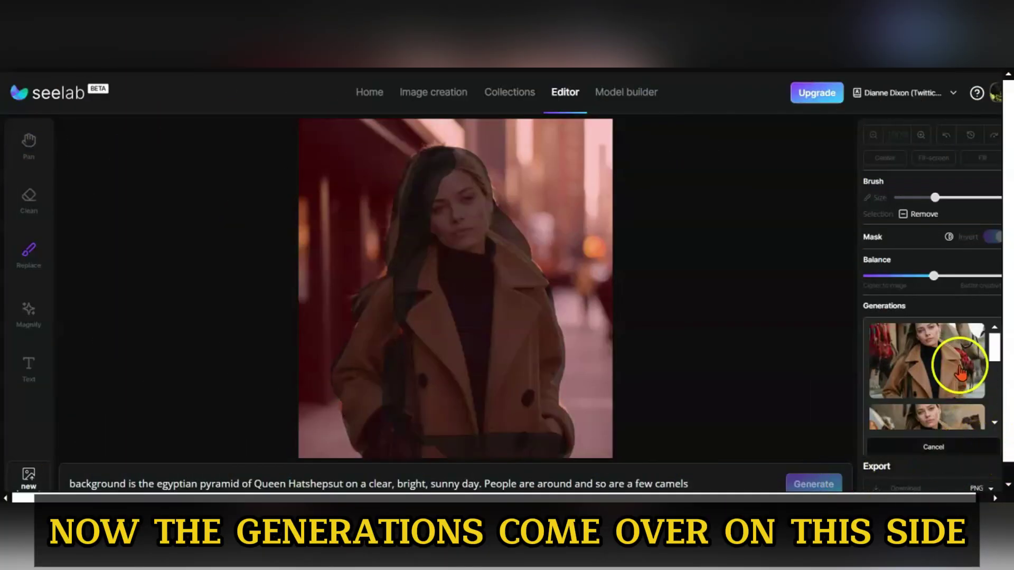
Compare the generated Egyptian backgrounds and show the camel-beside-buildings version on the photo.
click(960, 371)
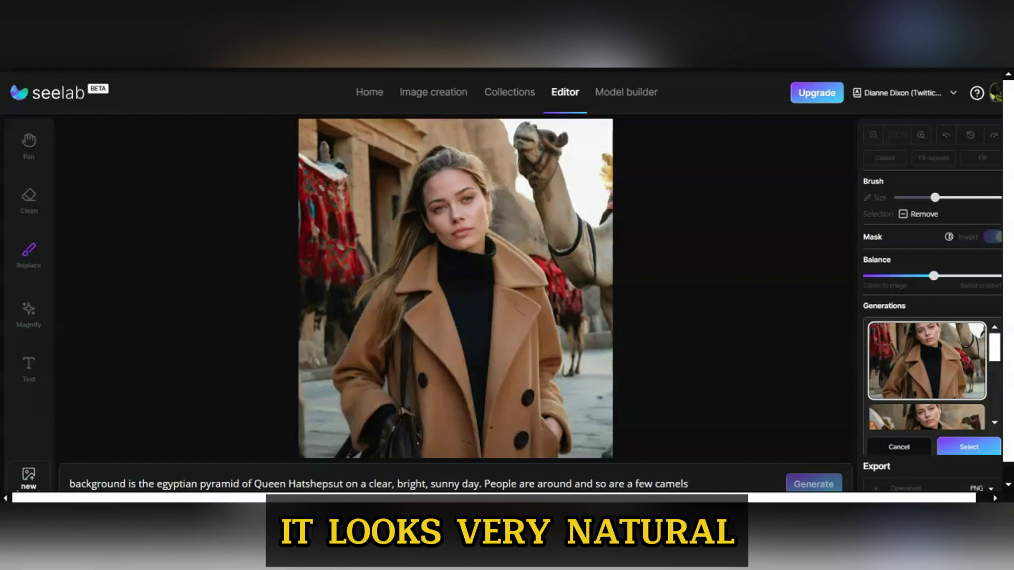
click(926, 417)
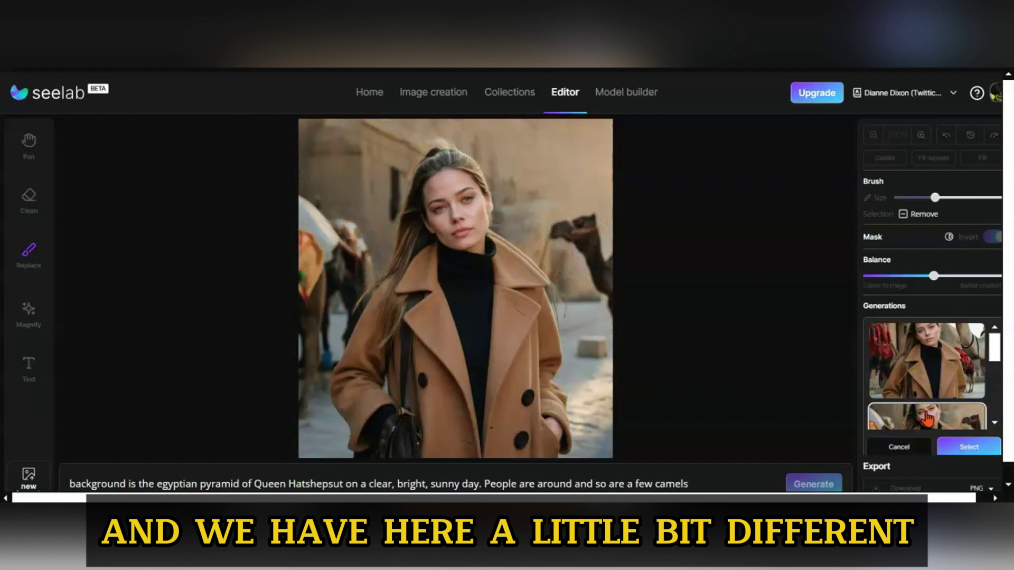
click(994, 421)
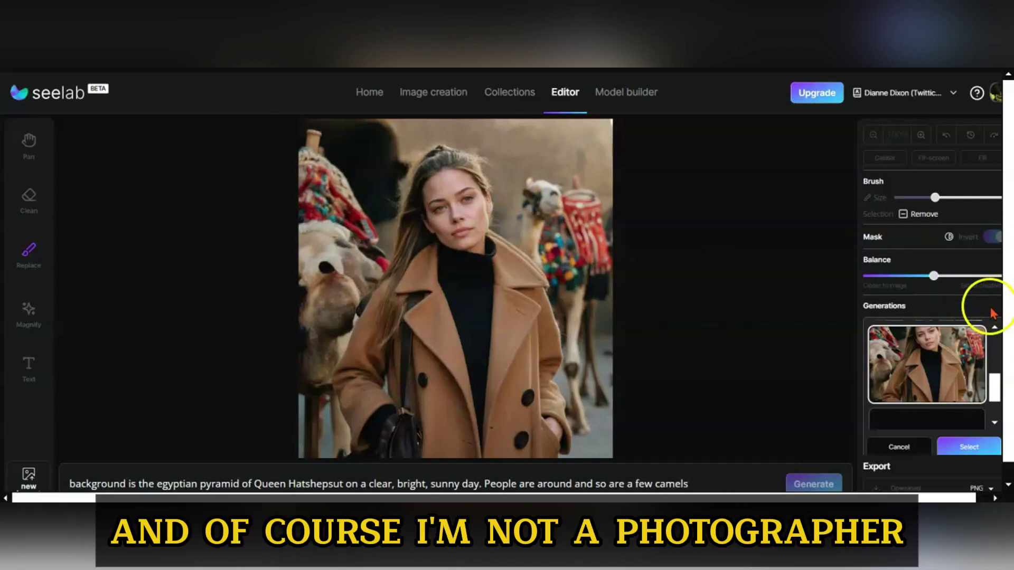
click(995, 327)
click(945, 346)
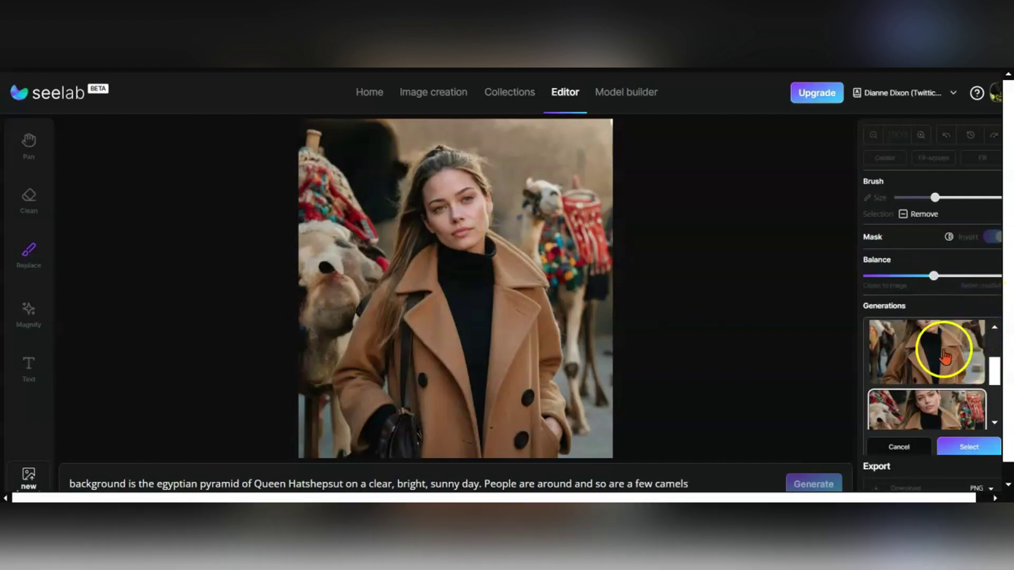
click(993, 328)
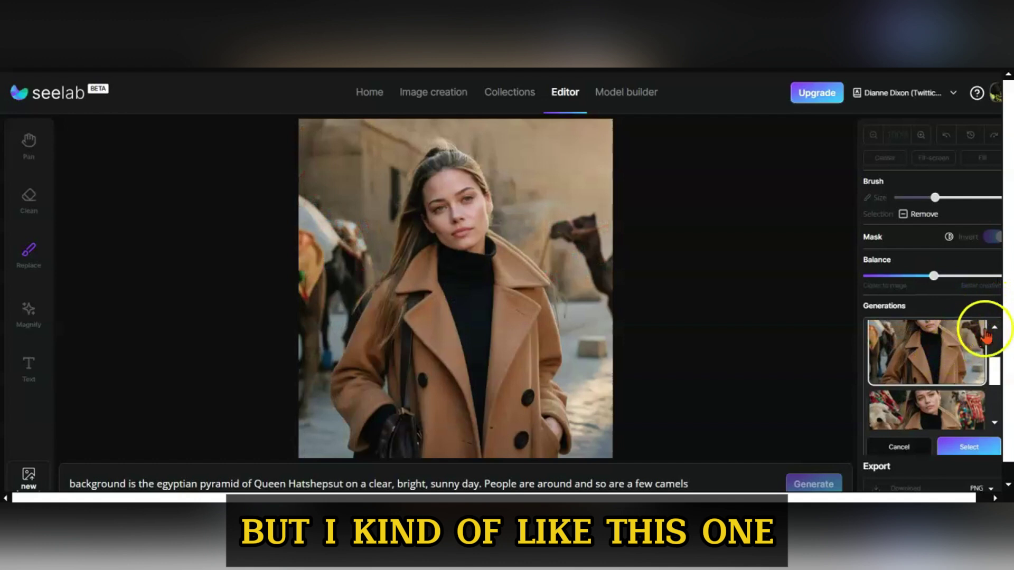
click(969, 335)
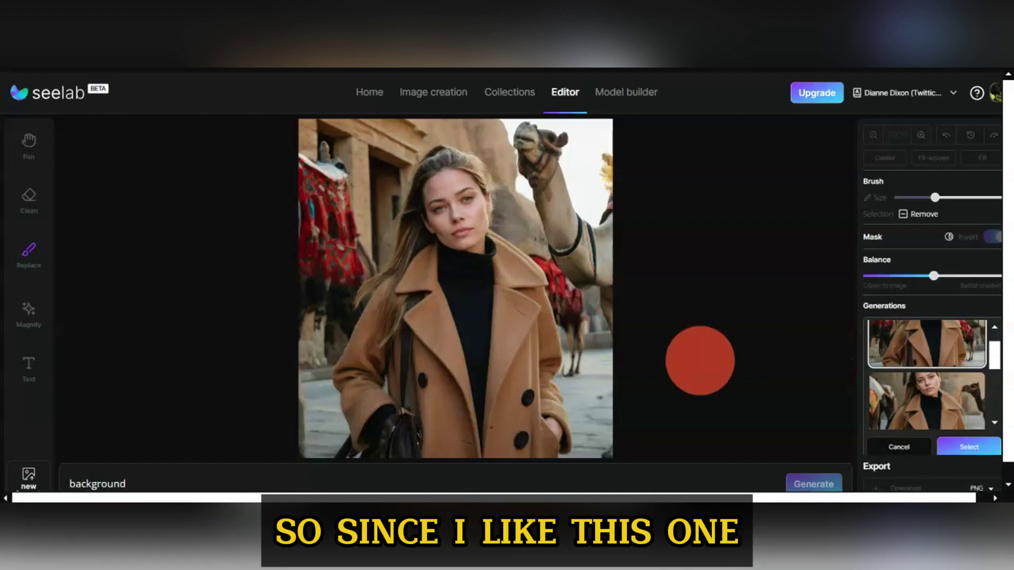
Keep the camel version, mask the woman, and invert the mask onto the background.
click(973, 447)
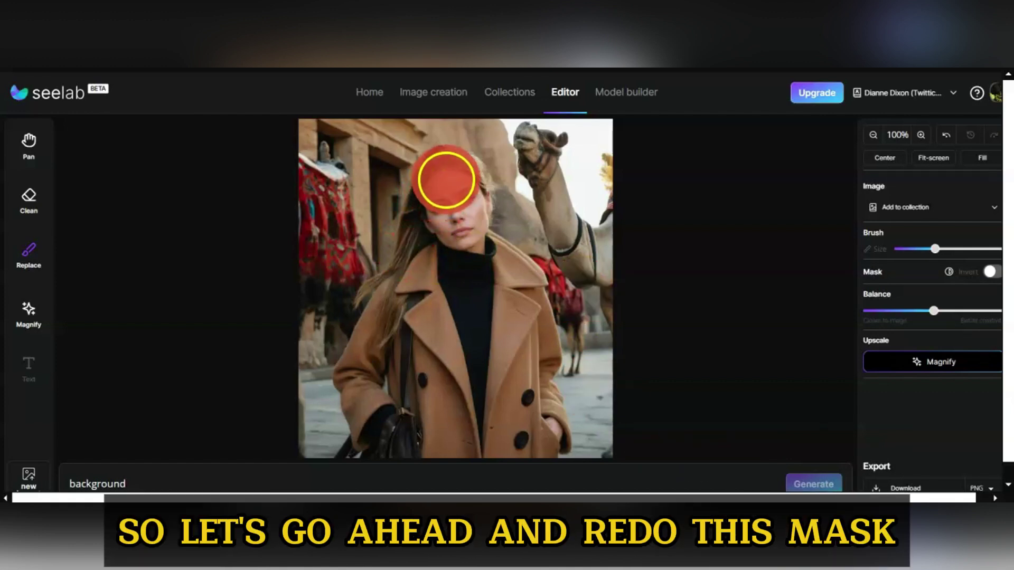
mouse_move(446, 179)
mouse_down()
mouse_move(420, 281)
mouse_move(394, 325)
mouse_move(390, 428)
mouse_move(450, 279)
mouse_move(462, 219)
mouse_move(520, 325)
mouse_move(531, 439)
mouse_move(445, 437)
mouse_move(440, 257)
mouse_up()
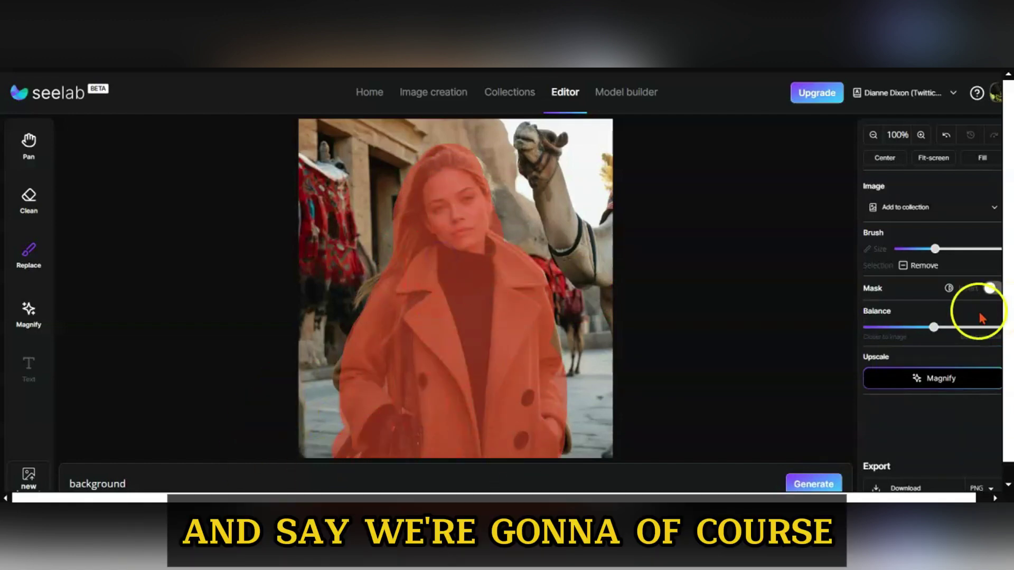
click(993, 289)
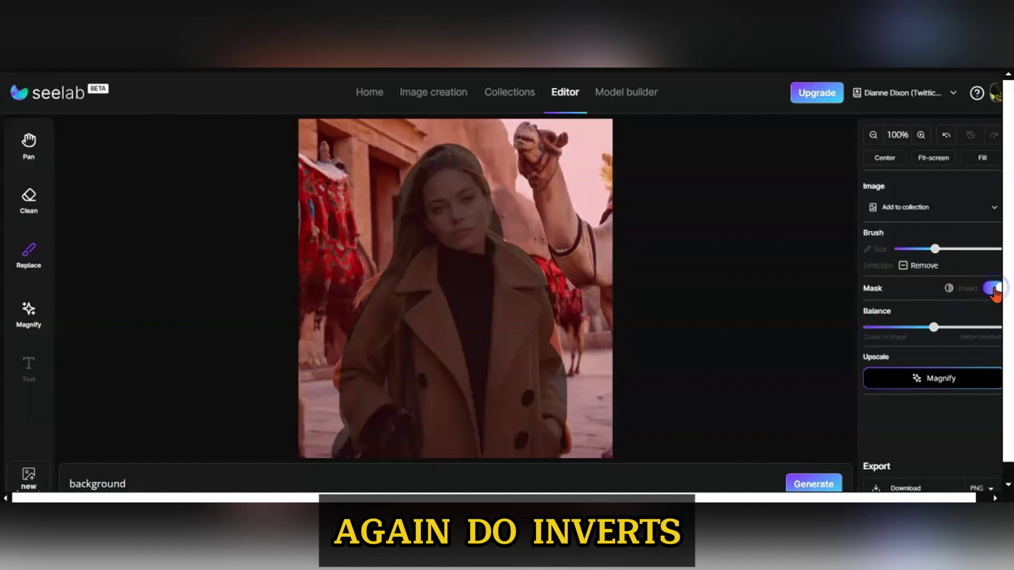
Prompt for an autumn forest with falling leaves, carved pumpkins and a haunted mansion lurking behind.
click(166, 484)
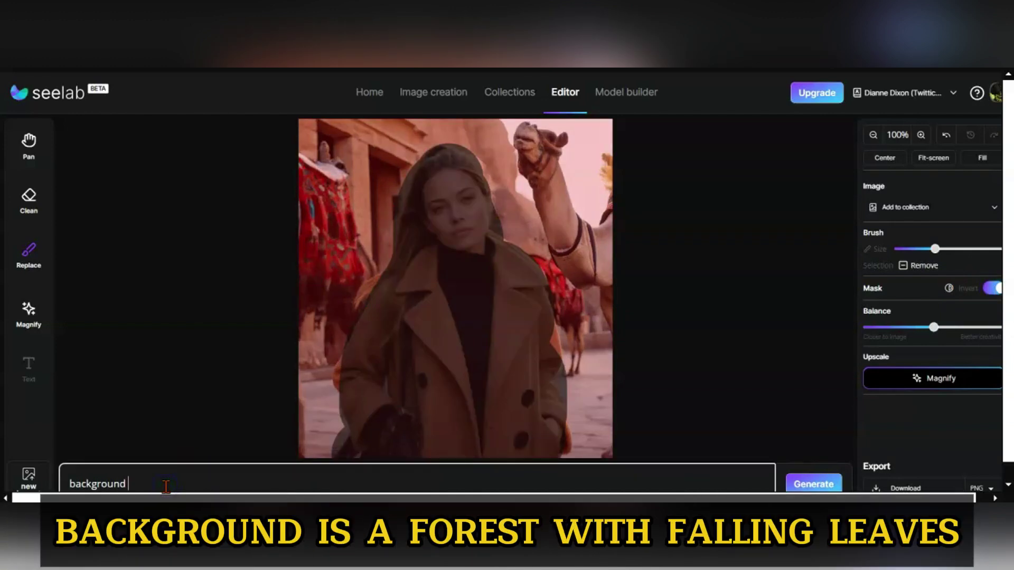
text(background a forest with falling lea)
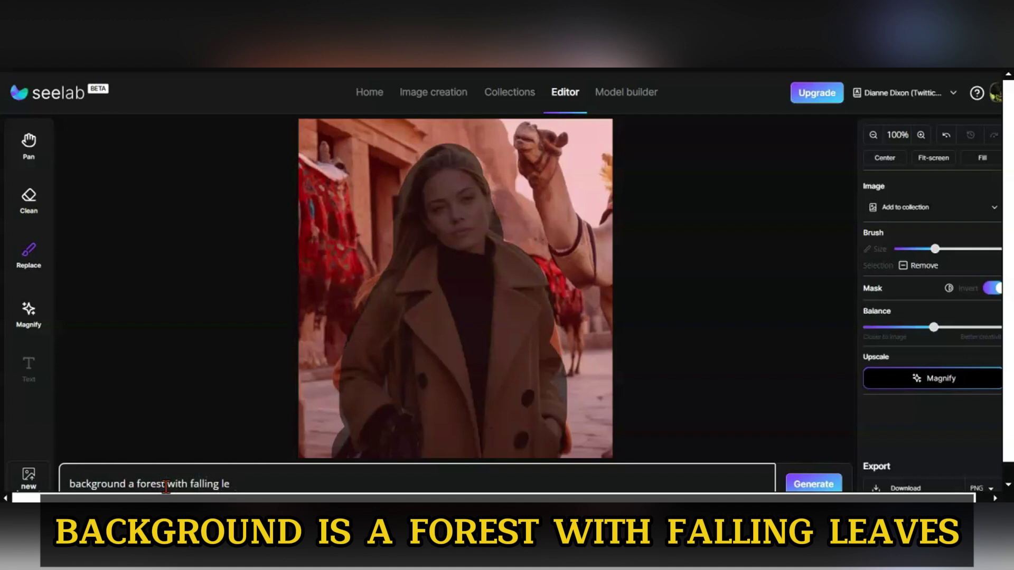
key(BackSpace)
key(BackSpace)
text(autumn leaves a)
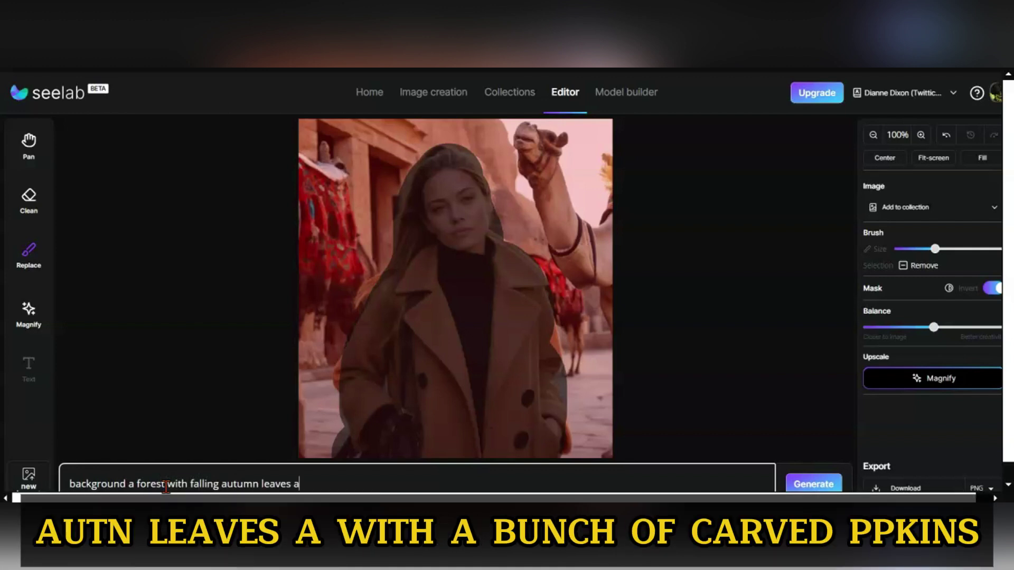
text(with a bunch of carved pumpkins and a hau)
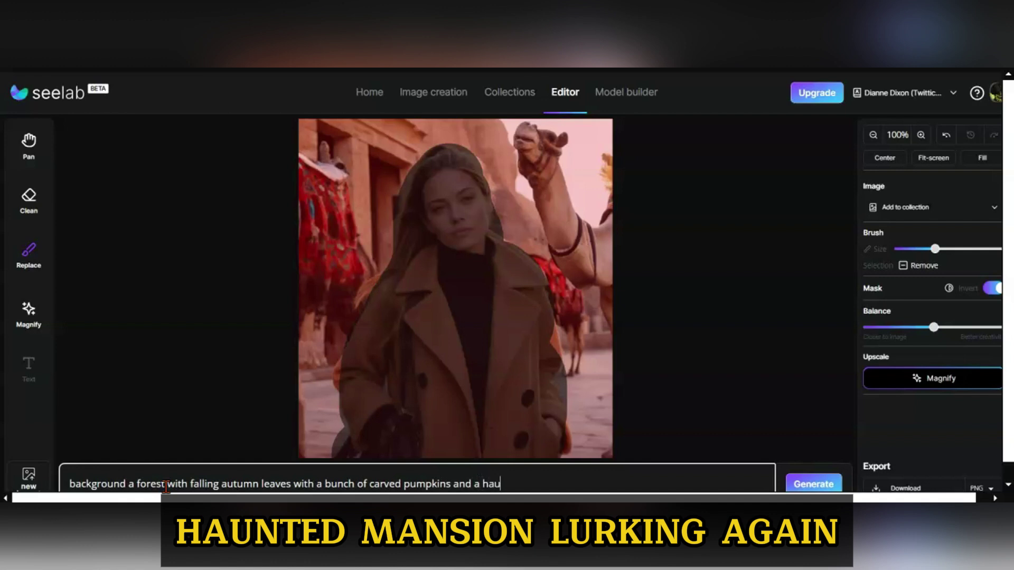
text(nted mansion lurking behind)
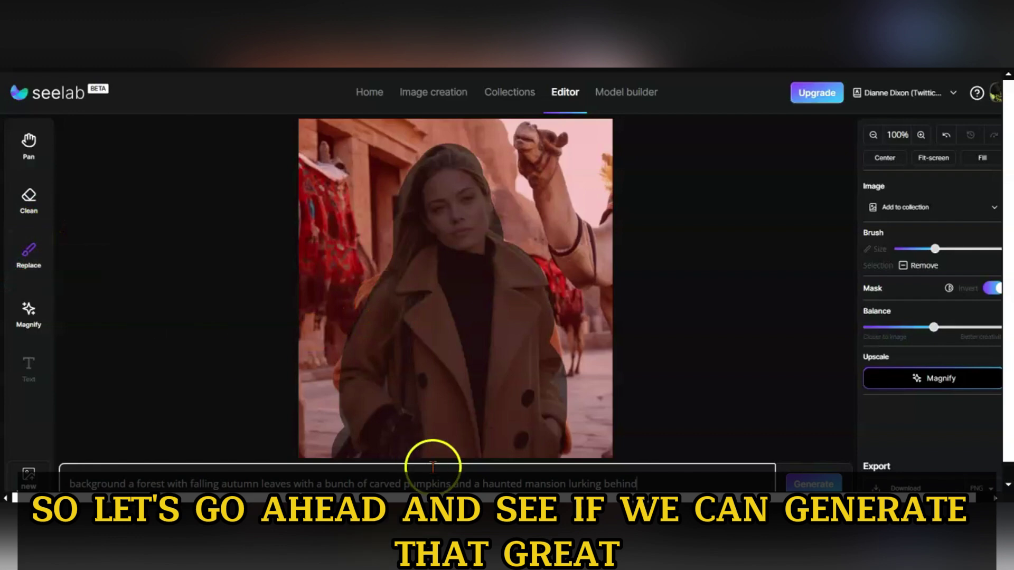
Generate autumn forest backgrounds and preview the pumpkins-and-mansion and jack-o'-lantern versions.
click(816, 483)
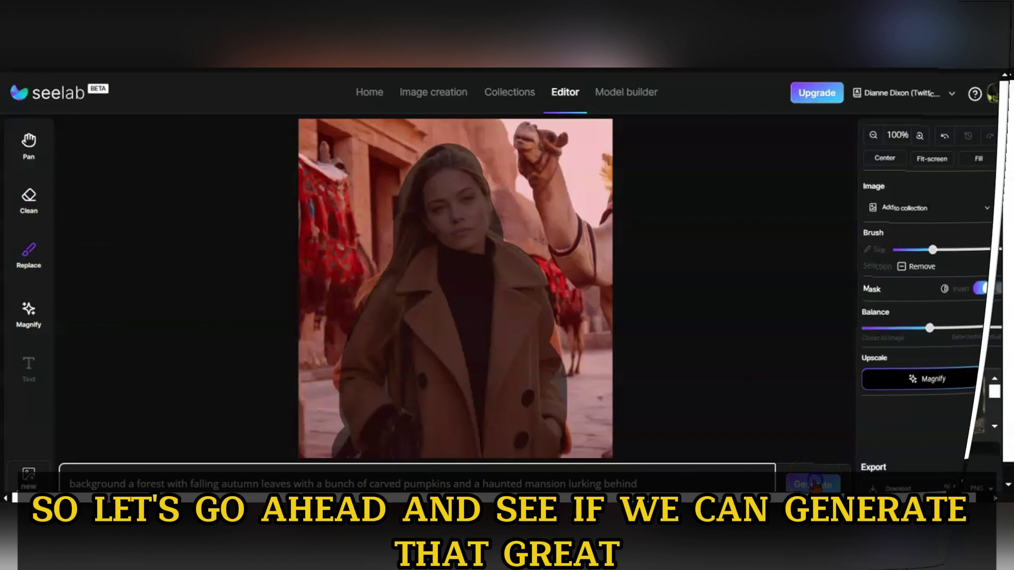
click(946, 426)
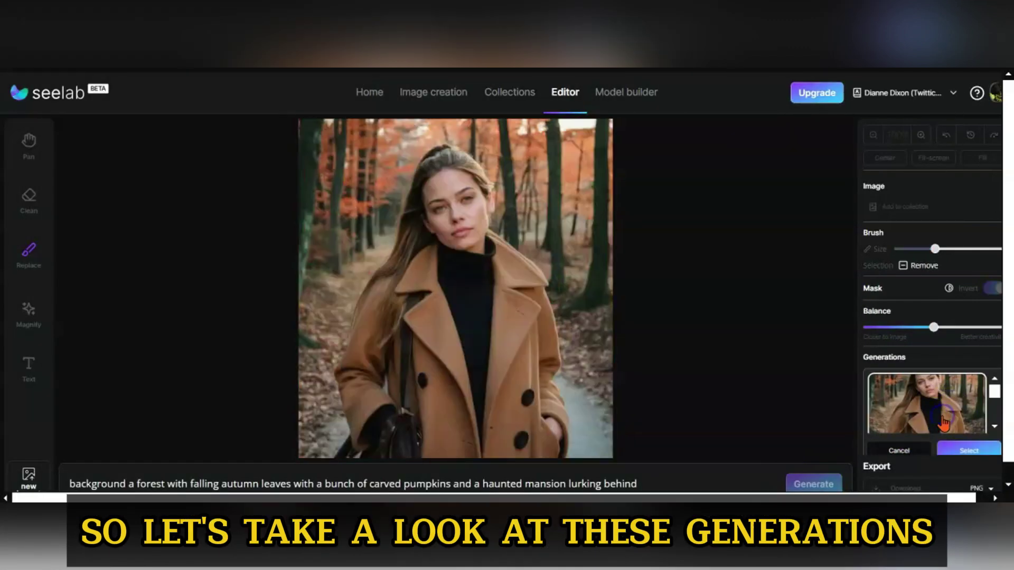
click(995, 426)
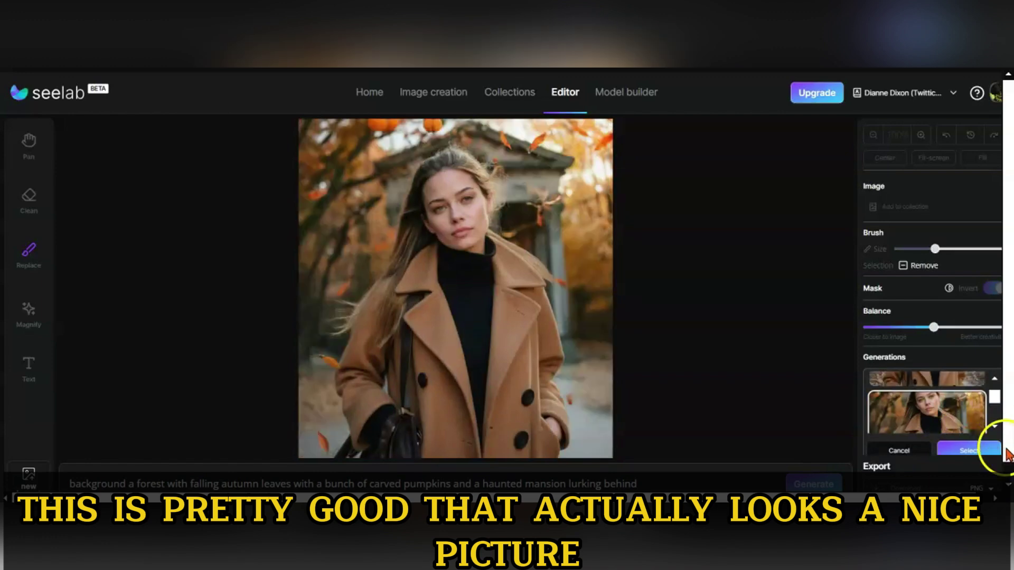
click(994, 426)
click(946, 397)
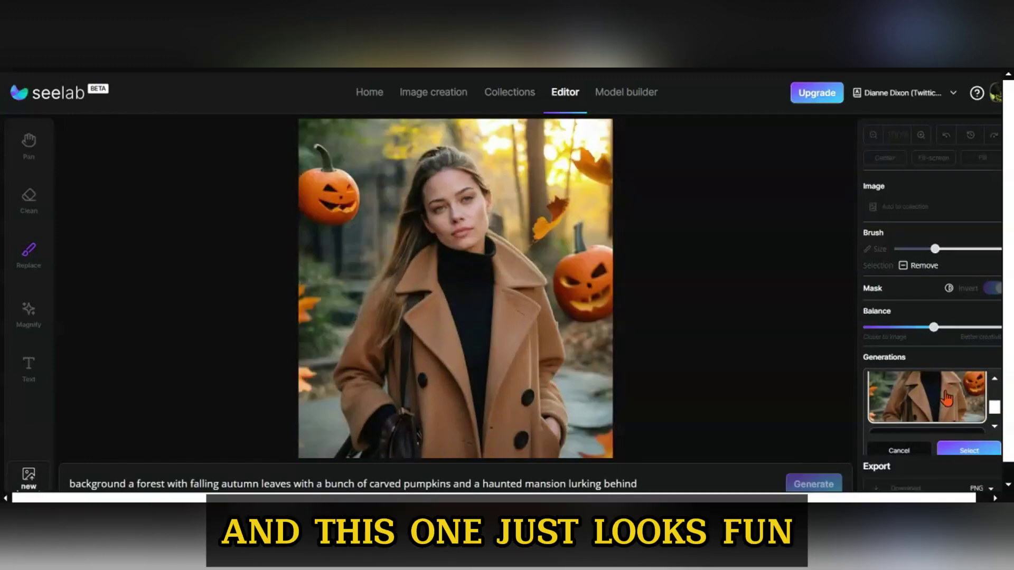
Browse further generations and show the flying-pumpkins version on the photo.
click(994, 379)
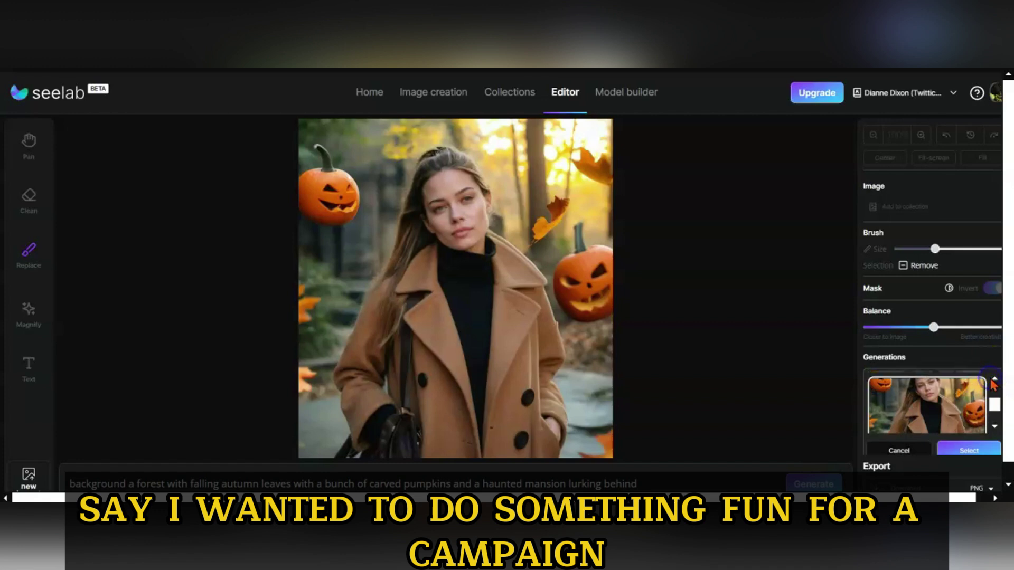
click(994, 380)
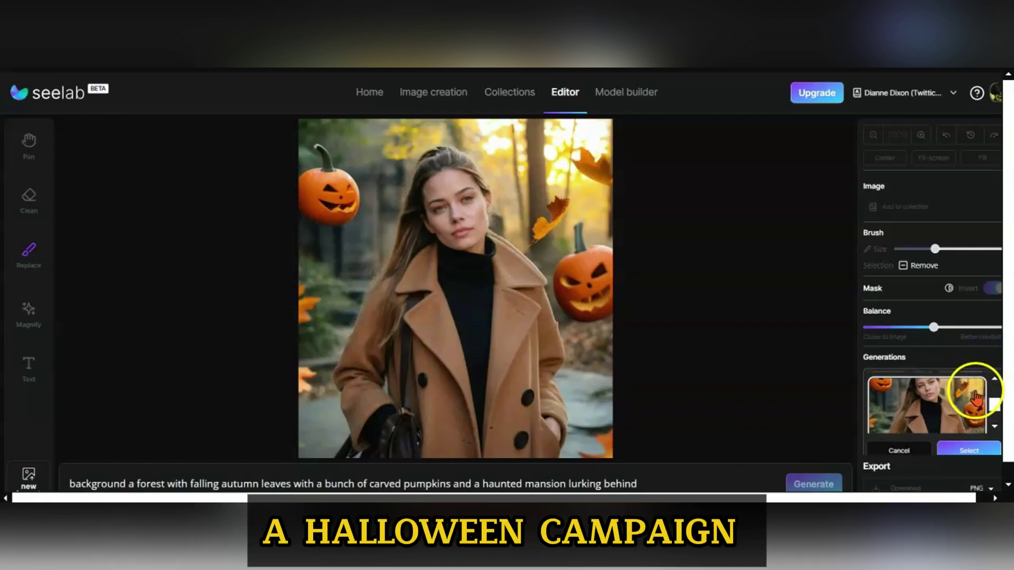
click(949, 409)
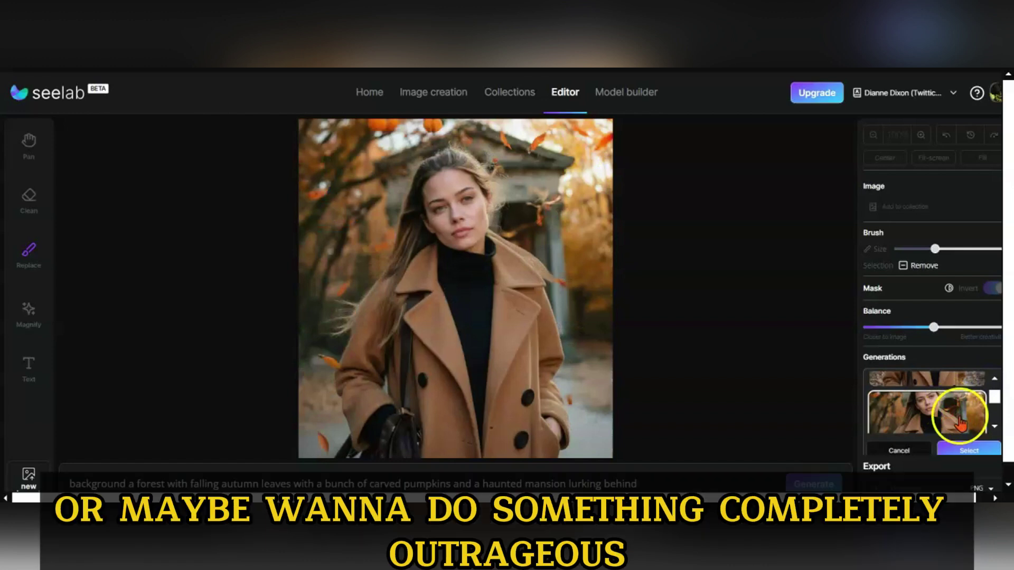
click(994, 426)
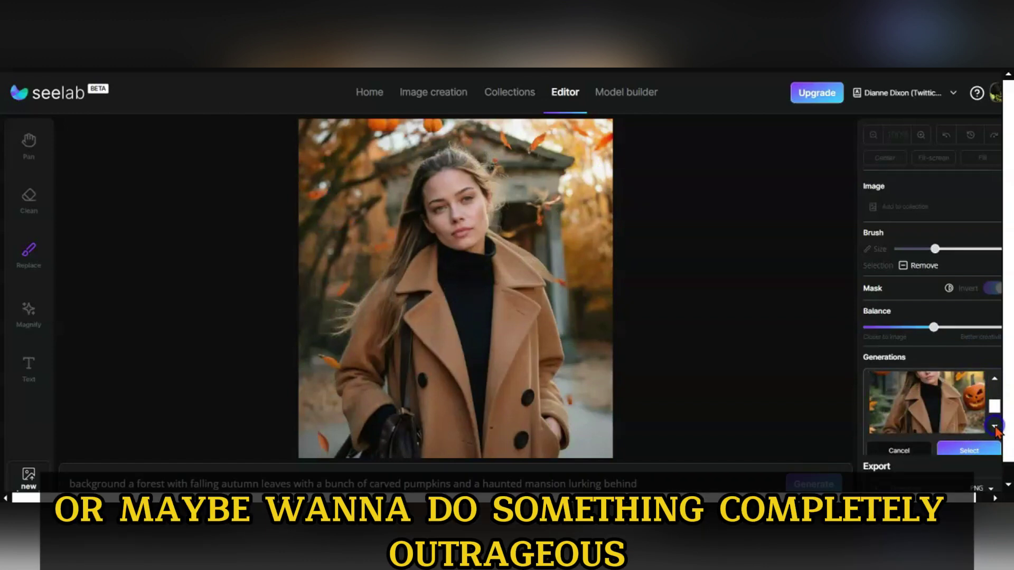
click(962, 397)
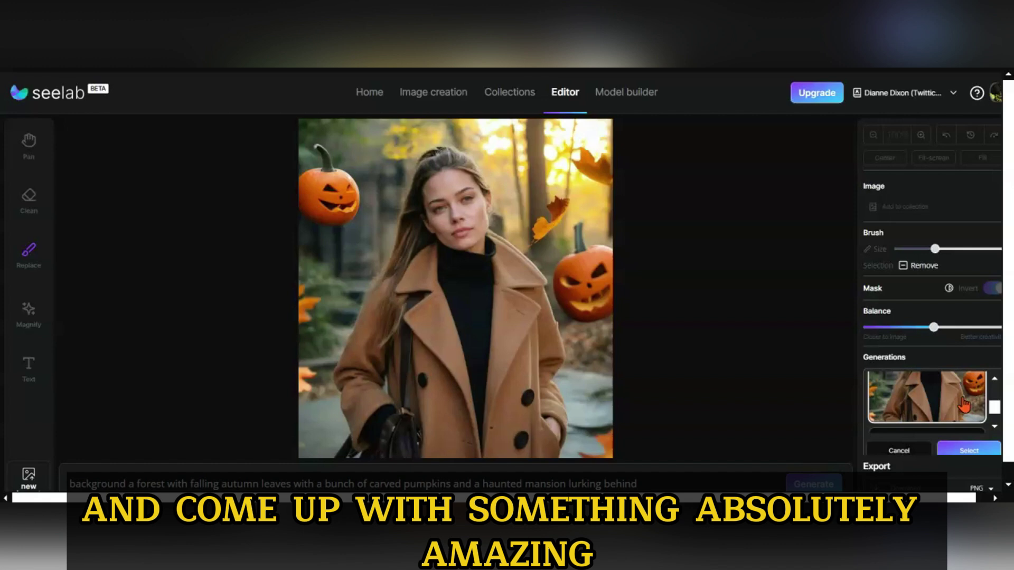
Keep the jack-o'-lantern forest version and begin adding it to a collection.
click(964, 450)
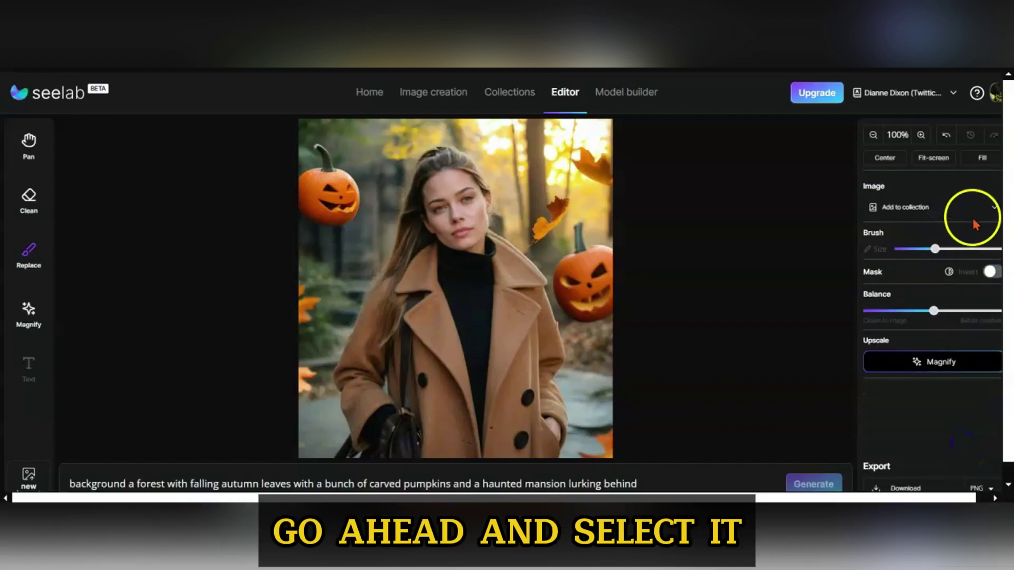
click(932, 215)
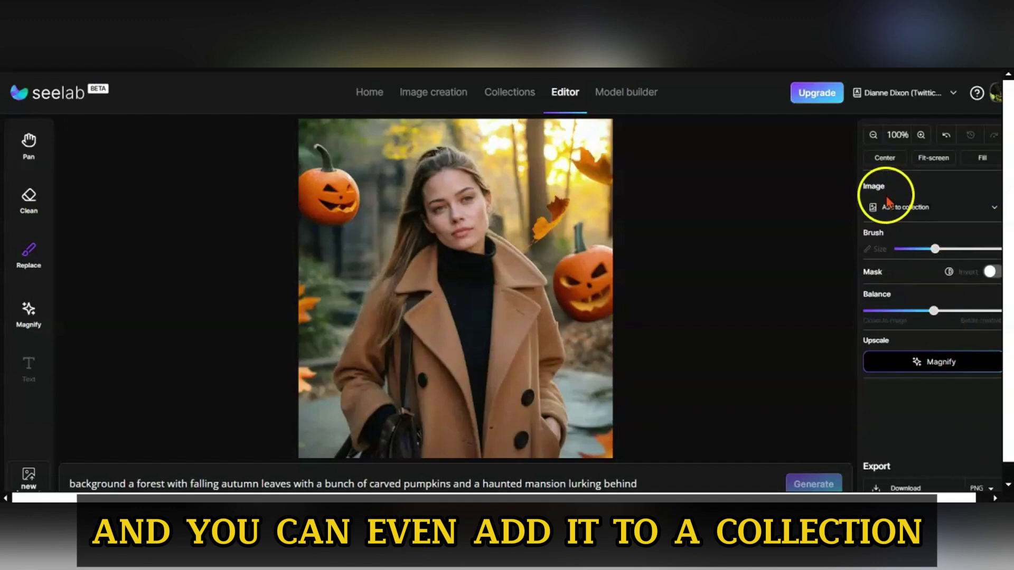